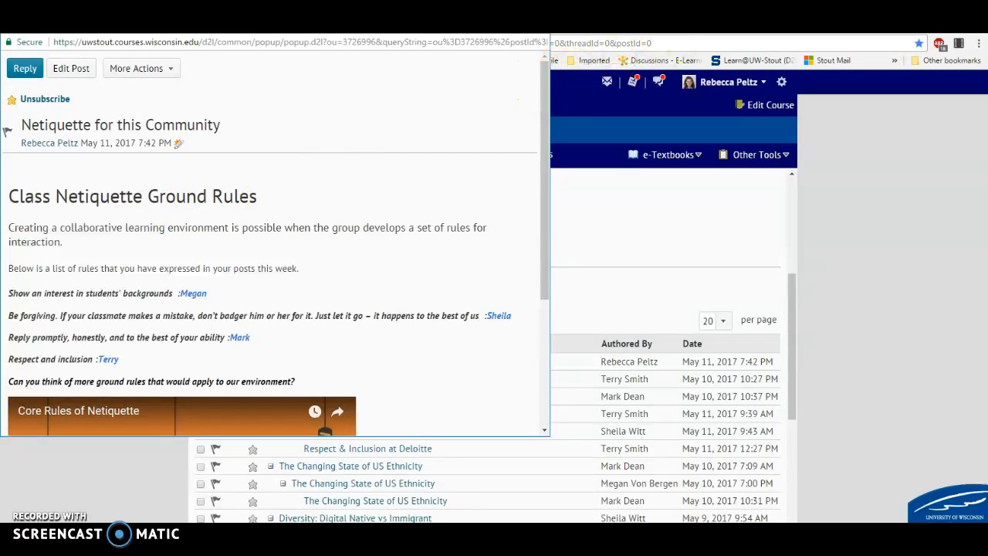
# Go to youtube.com in a new browser tab.
pyautogui.click(648, 25)
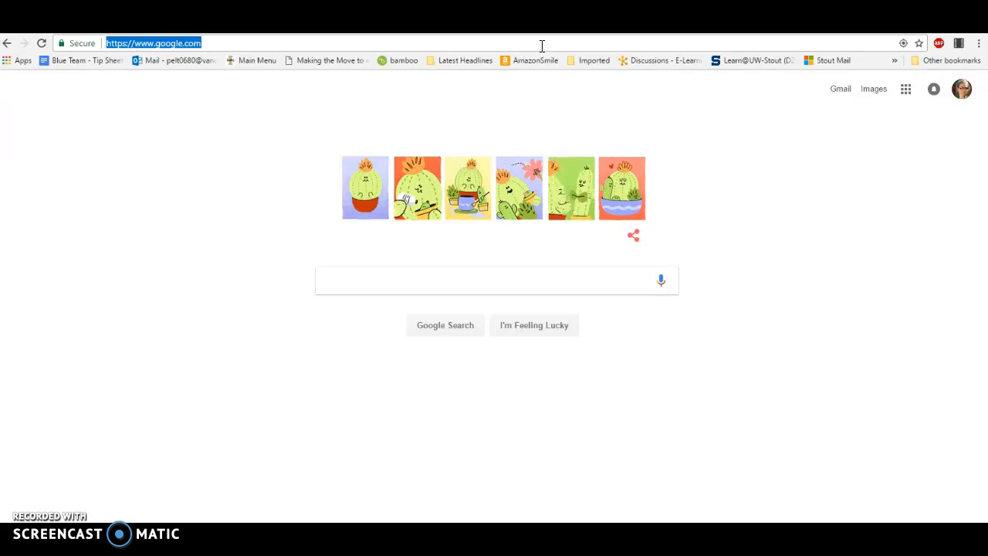
pyautogui.write('yout')
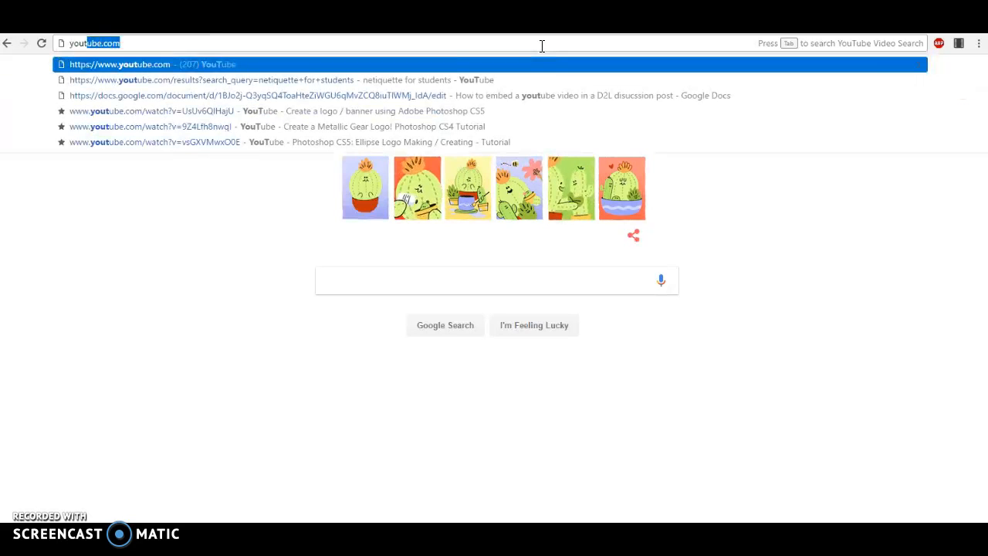
pyautogui.write('ube.com')
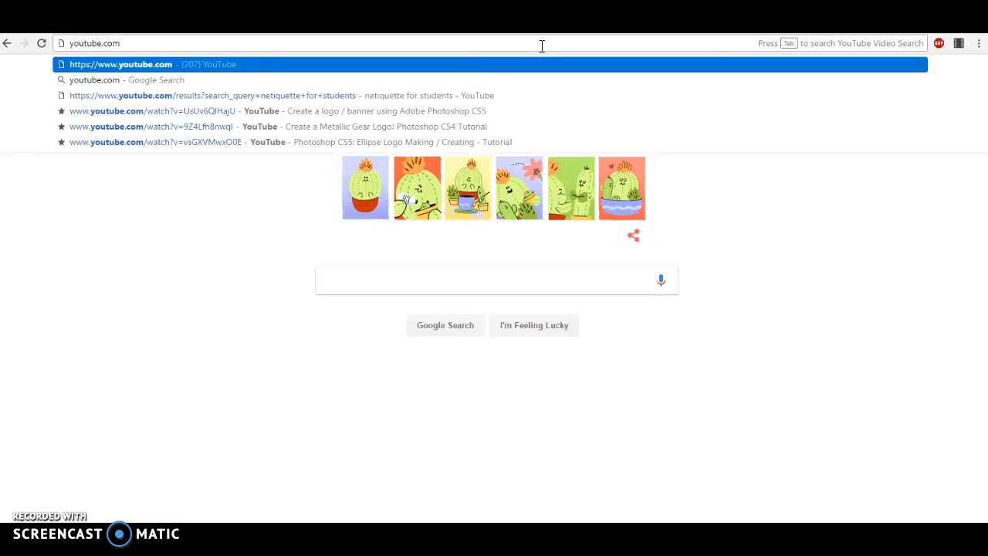
pyautogui.press('Return')
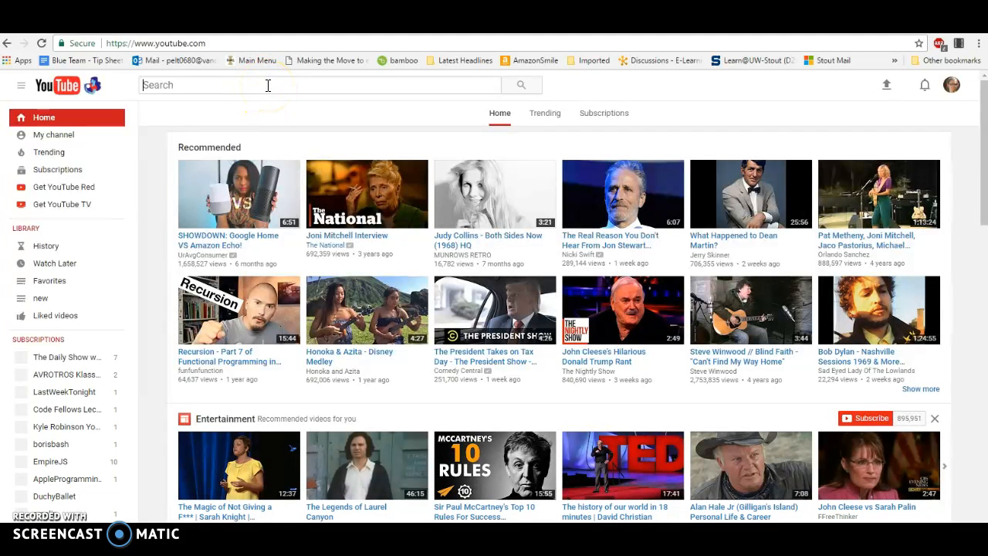
# Search YouTube for "netiquette for students".
pyautogui.write('nietiqu')
pyautogui.press('BackSpace')
pyautogui.press('BackSpace')
pyautogui.press('BackSpace')
pyautogui.press('BackSpace')
pyautogui.press('BackSpace')
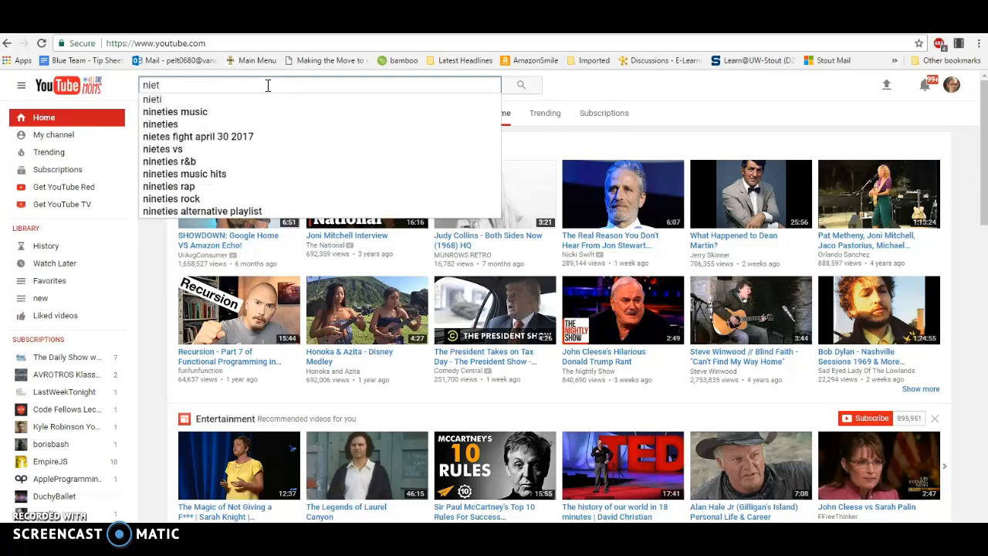
pyautogui.press('BackSpace')
pyautogui.write('eti')
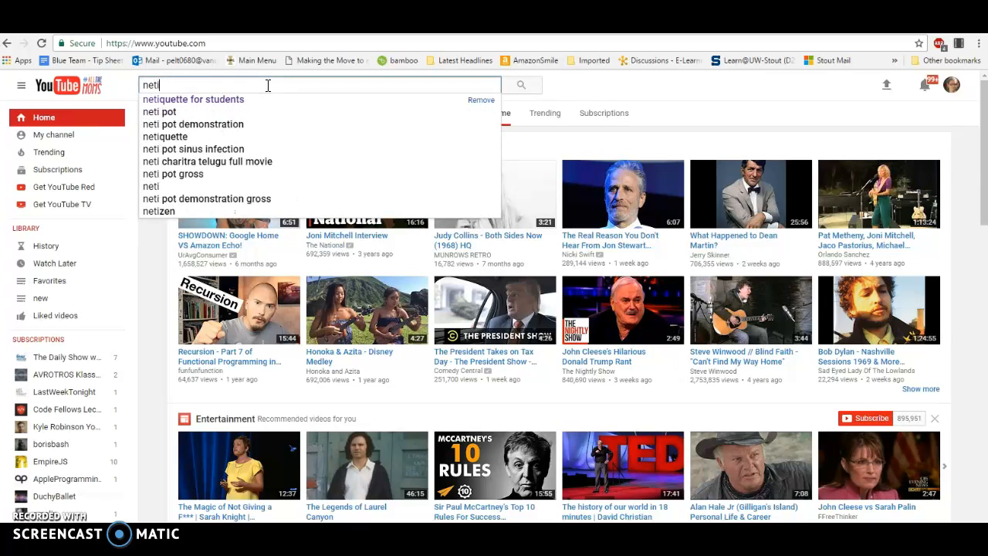
pyautogui.press('Down')
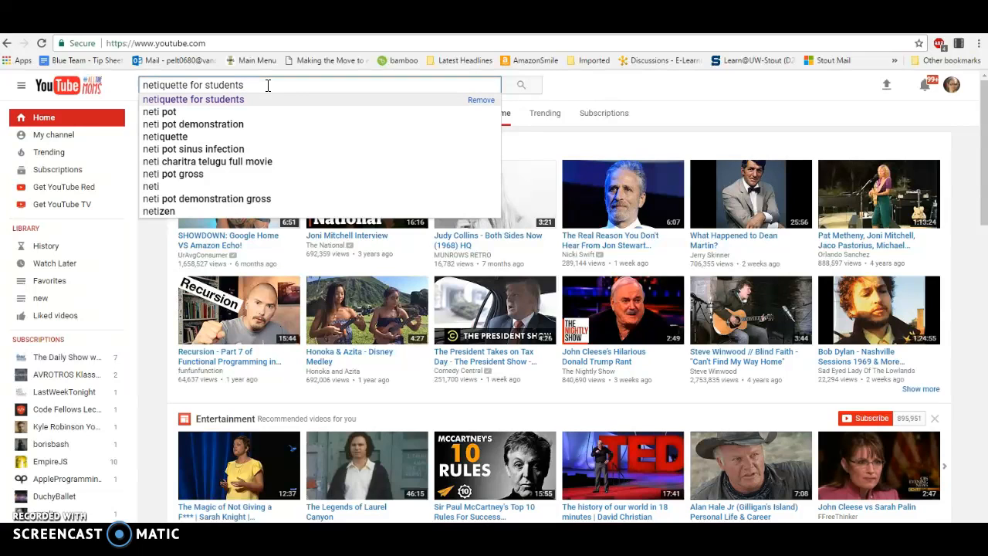
pyautogui.press('Return')
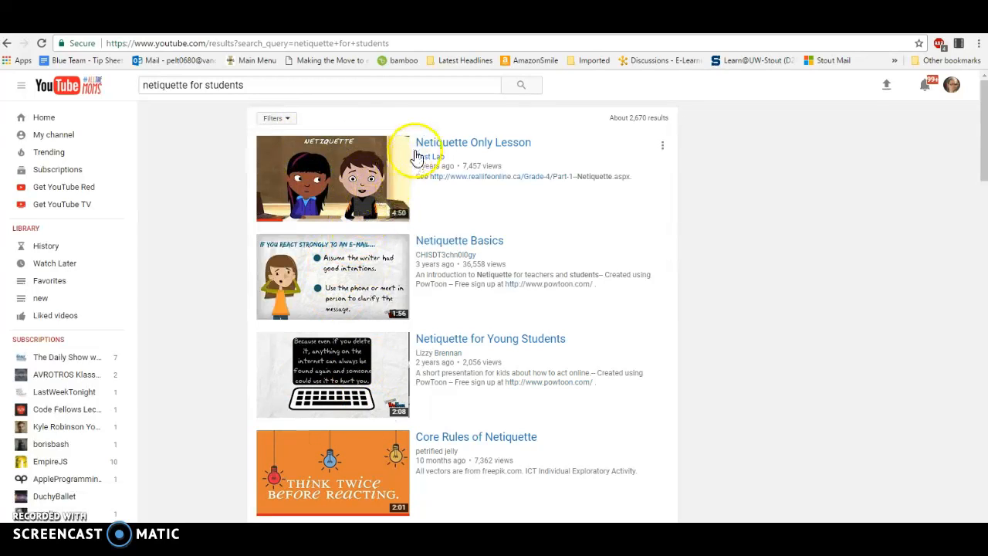
# Open the "Netiquette Only Lesson" video and copy its full iframe embed code from the sharing options.
pyautogui.click(440, 147)
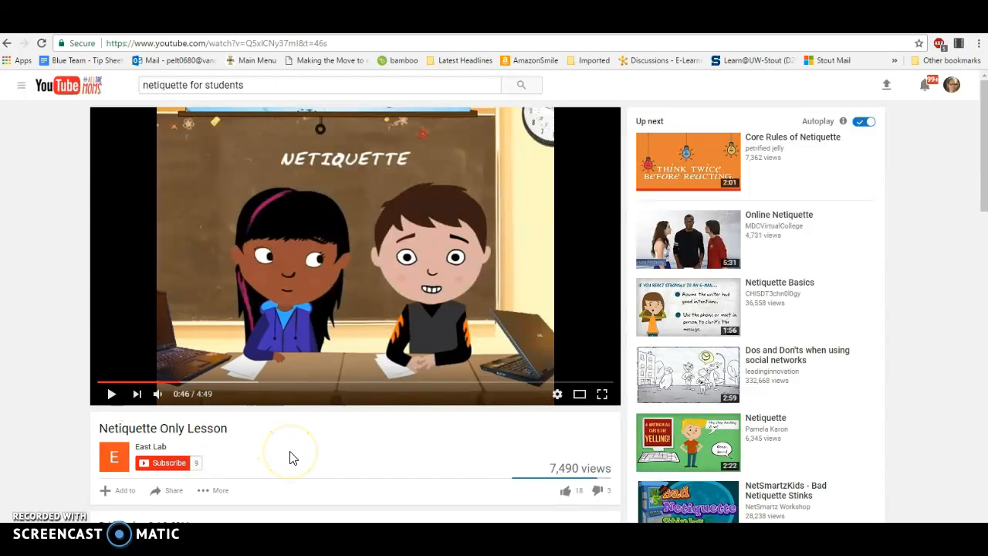
pyautogui.scroll(-1, 290, 458)
pyautogui.scroll(-1, 289, 457)
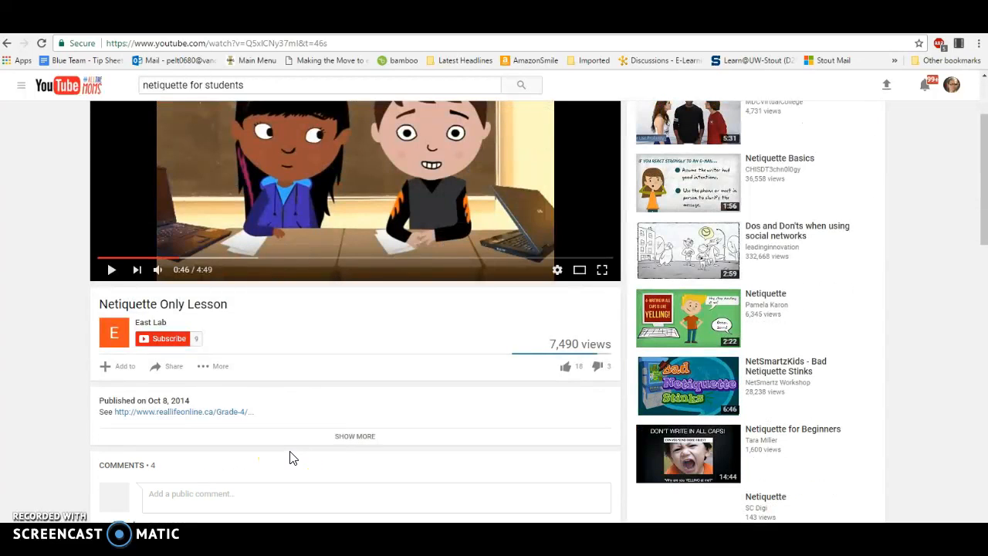
pyautogui.scroll(-1, 289, 457)
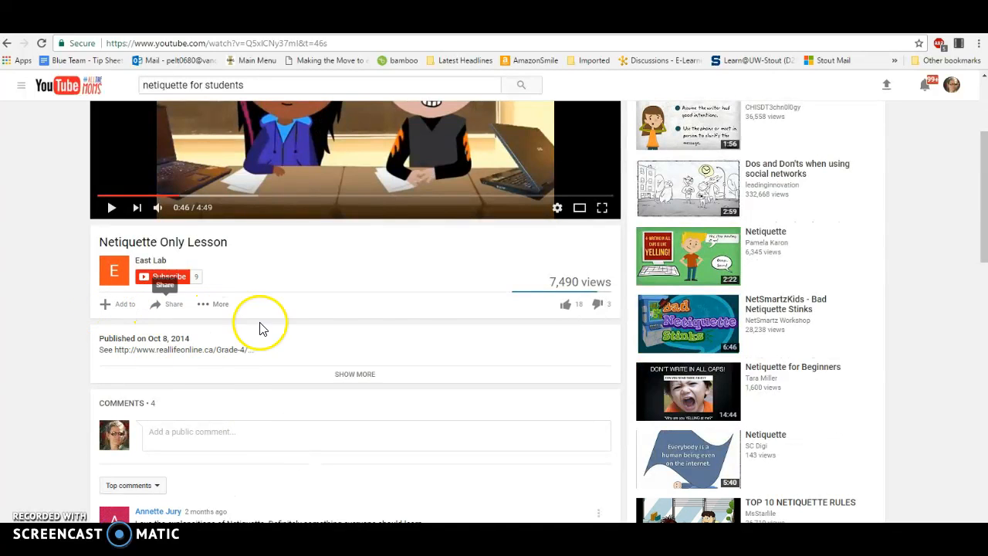
pyautogui.click(174, 305)
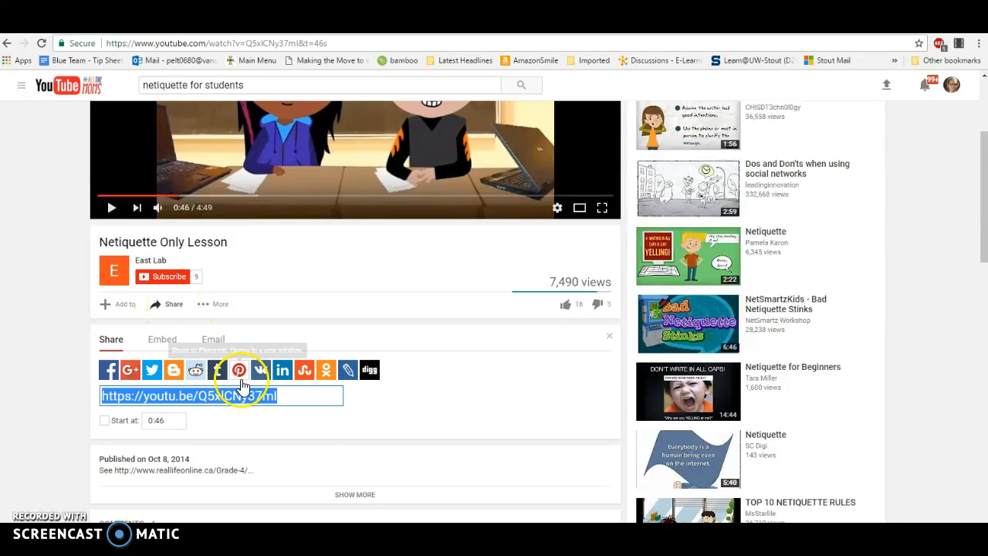
pyautogui.click(163, 344)
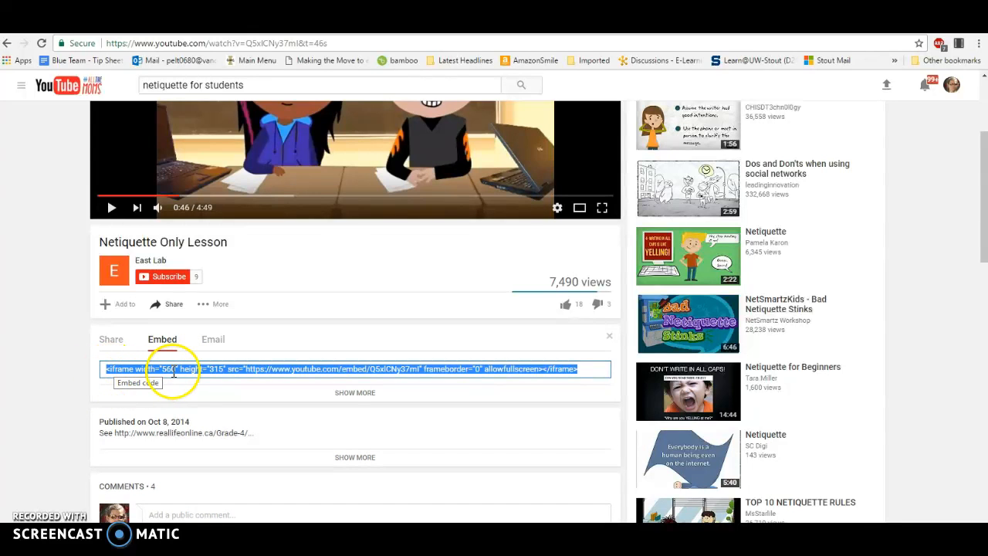
pyautogui.click(592, 370)
pyautogui.moveTo(592, 369); pyautogui.dragTo(97, 369)
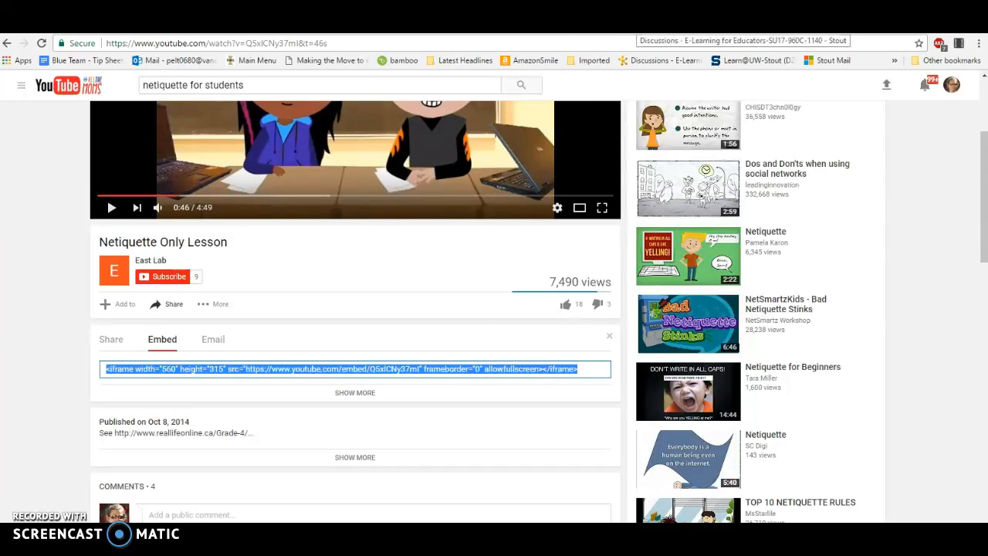
# Switch to the E-Learning for Educators course discussions and open the "Netiquette for this Community" post for editing.
pyautogui.click(664, 61)
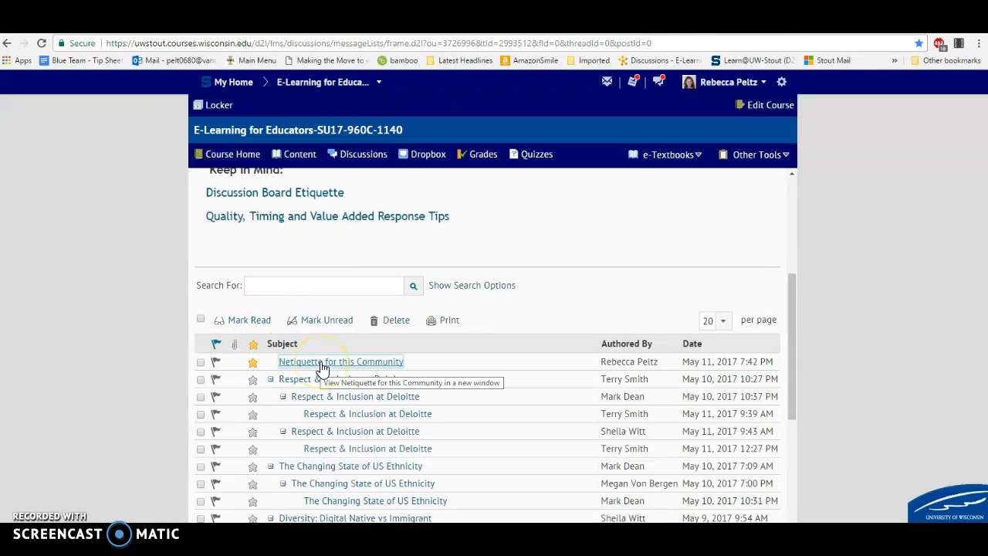
pyautogui.click(322, 363)
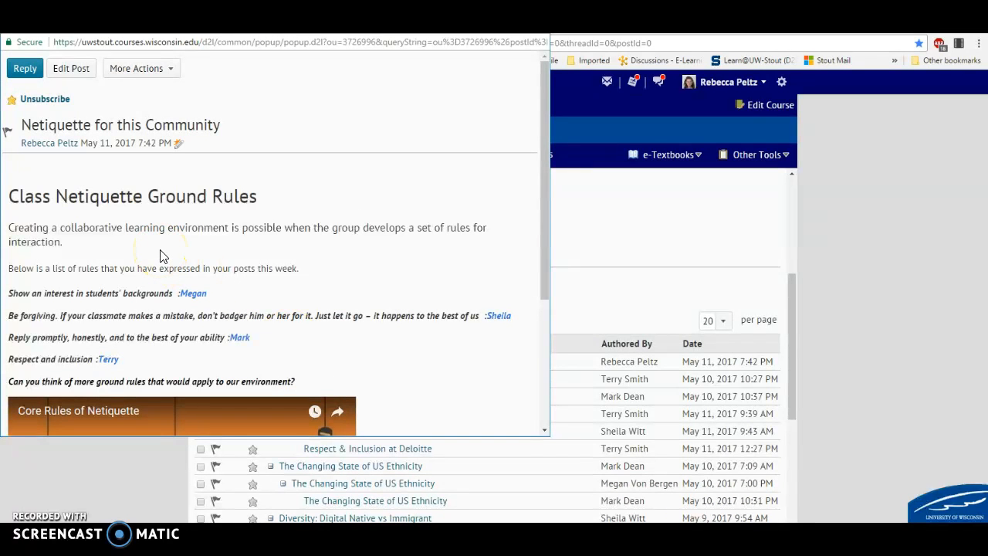
pyautogui.click(71, 71)
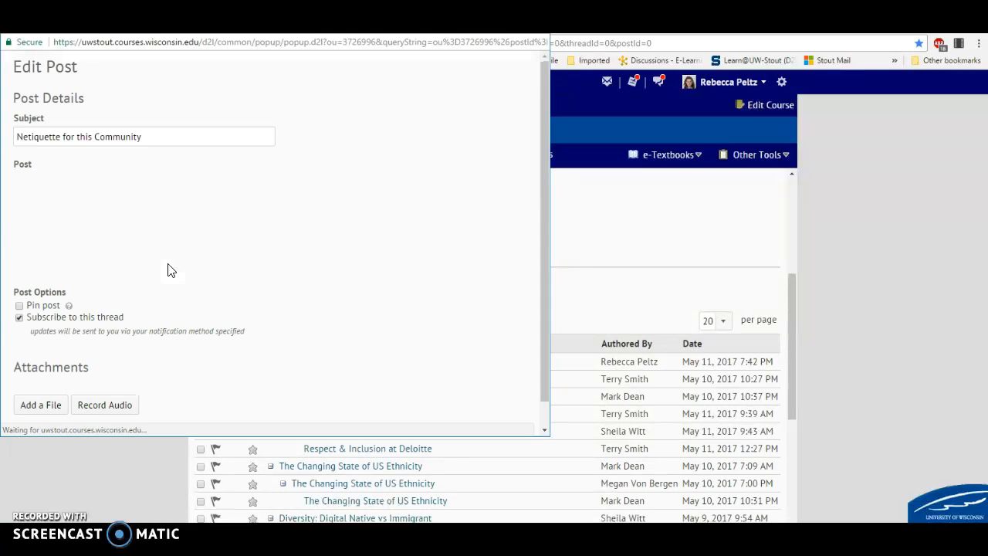
pyautogui.click(168, 269)
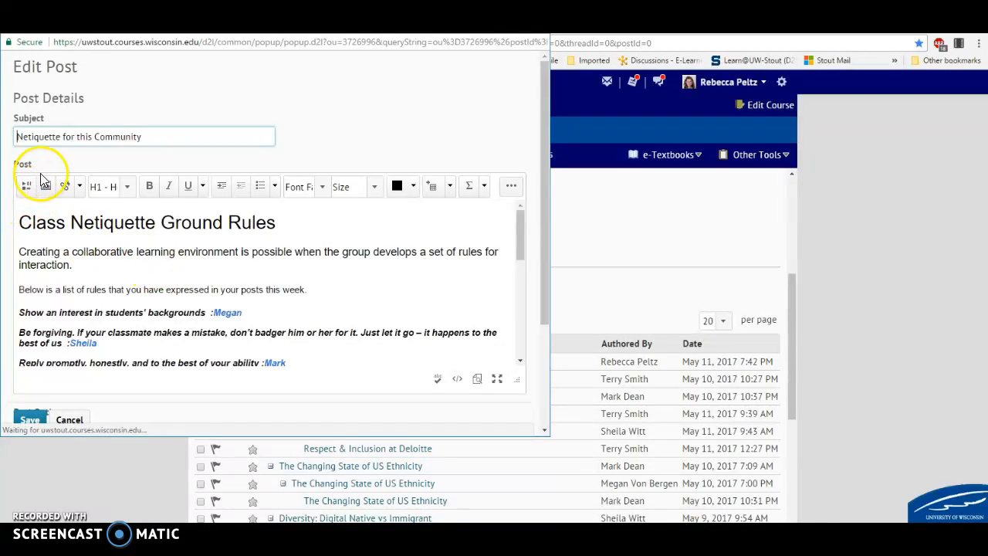
# Add a blank line below the "Class Netiquette Ground Rules" heading and enter the copied 560 by 315 YouTube iframe as embed code.
pyautogui.click(284, 225)
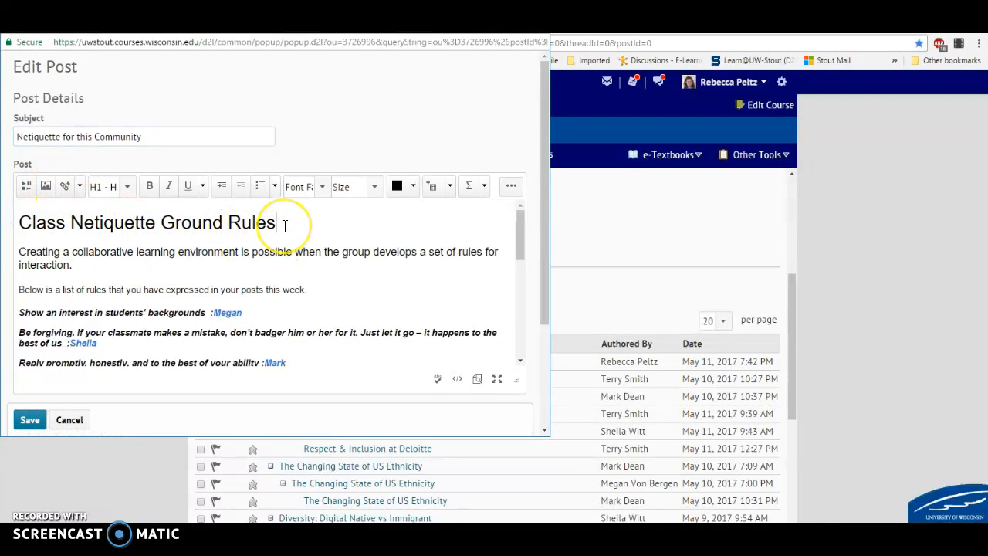
pyautogui.press('Return')
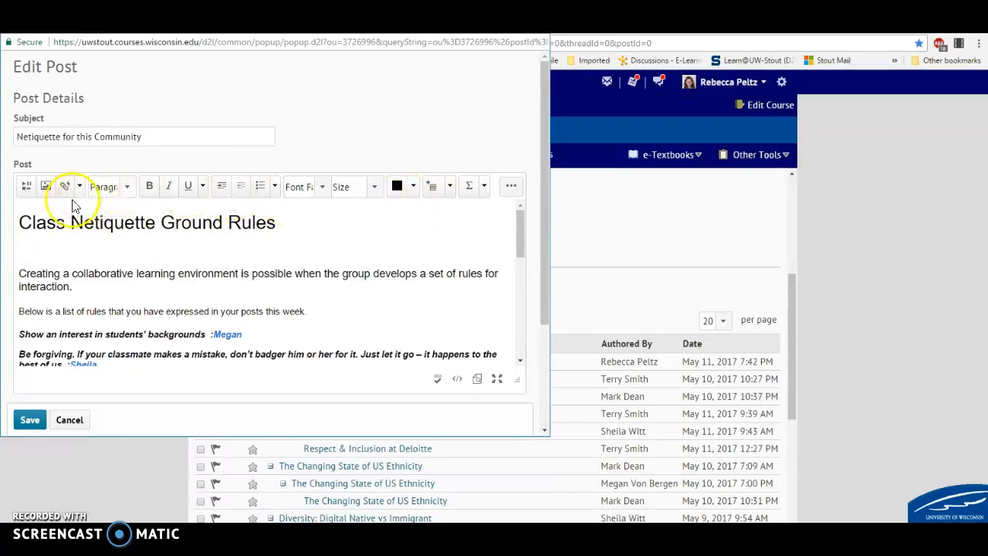
pyautogui.click(27, 189)
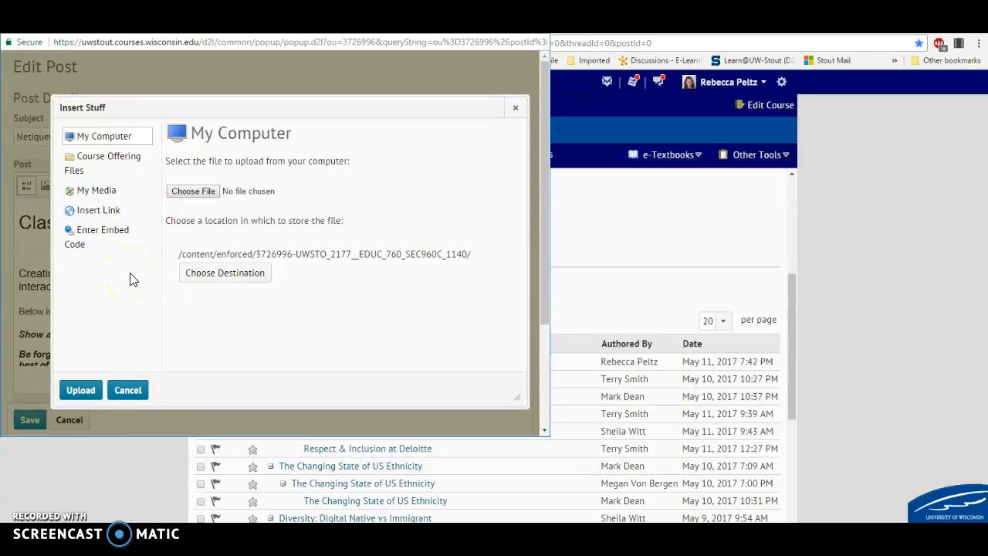
pyautogui.click(99, 241)
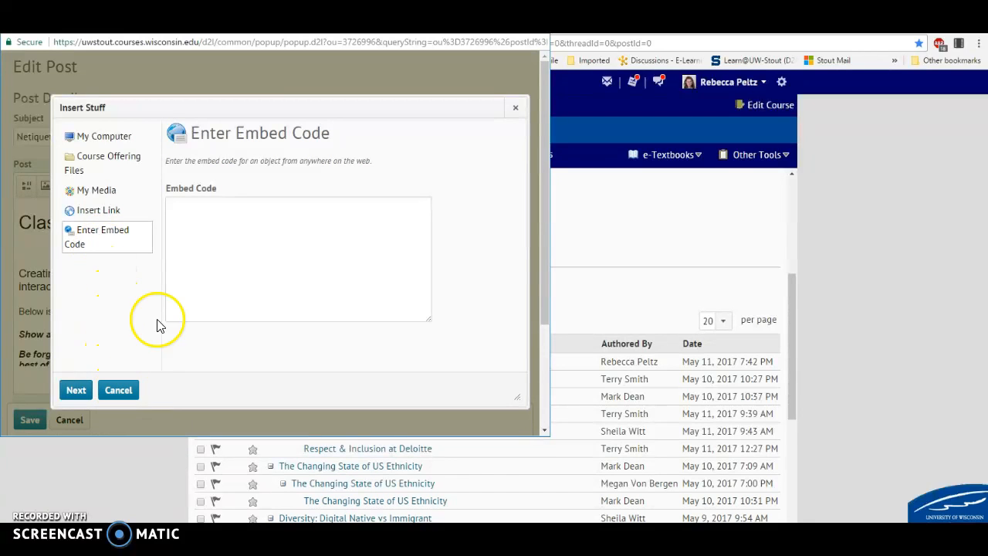
pyautogui.click(186, 225)
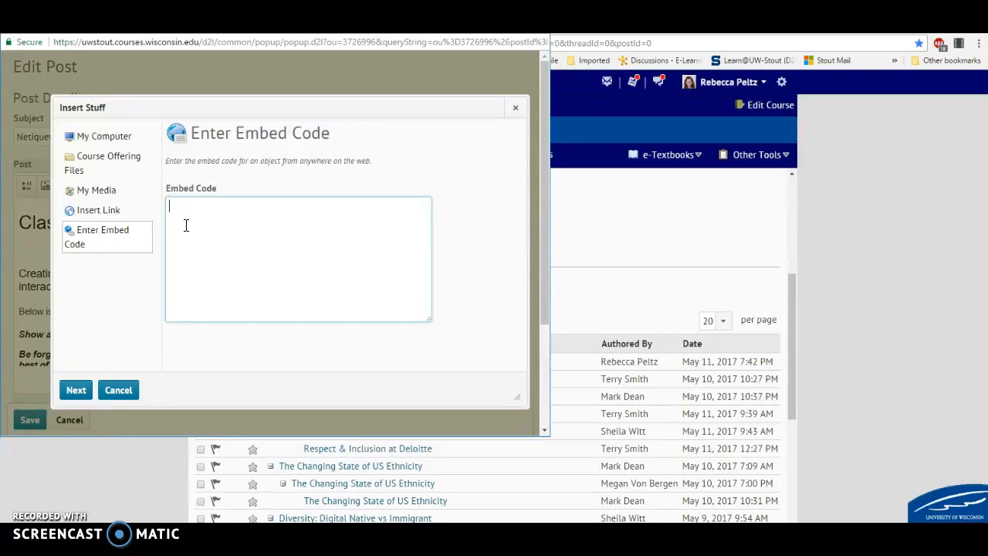
pyautogui.write('<iframe width="560" height="315" src="https://www.youtube.com/embed/Q5xlCNy37ml" frameborder="0" allowfullscreen></iframe>')
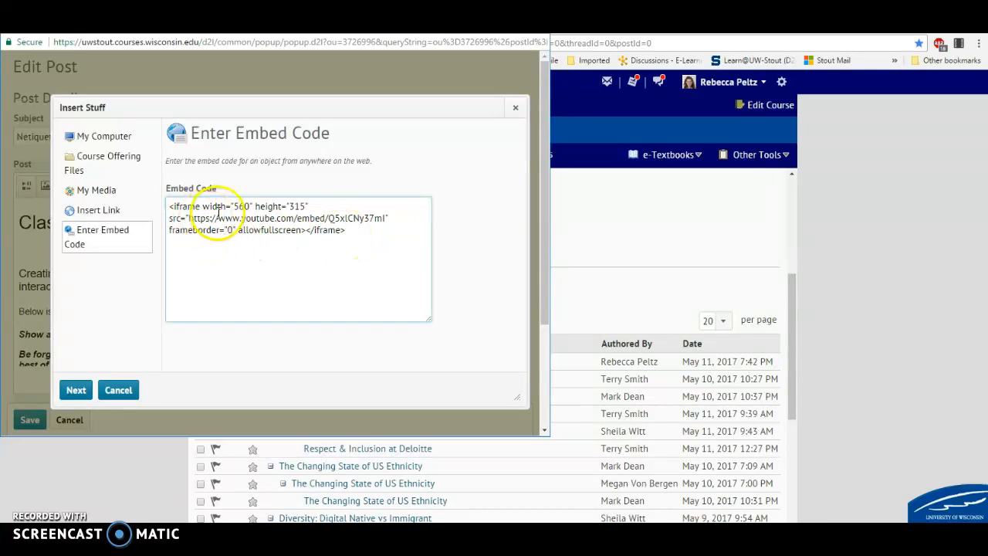
pyautogui.doubleClick(185, 206)
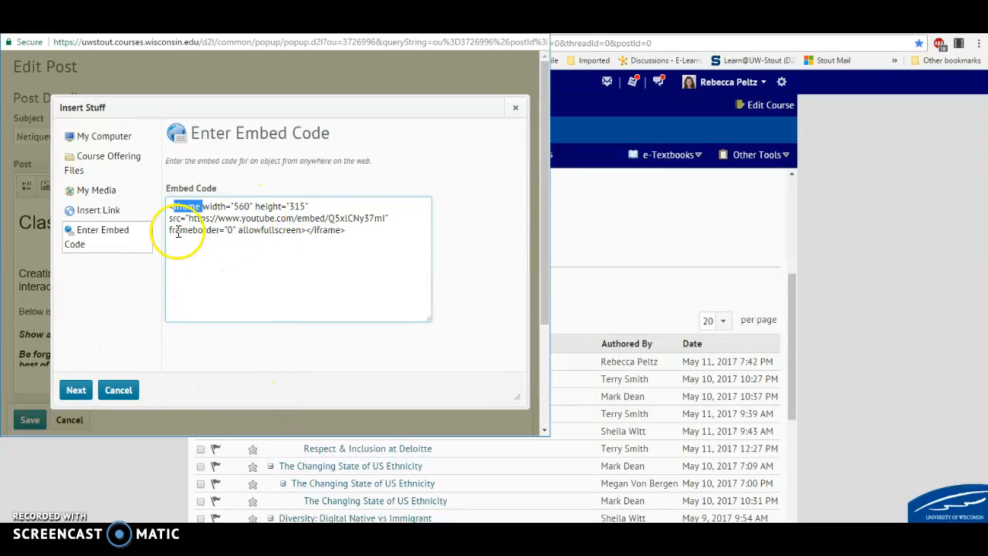
# Preview the embedded "Netiquette Only Lesson" video, insert it into the post, and save the post.
pyautogui.click(75, 390)
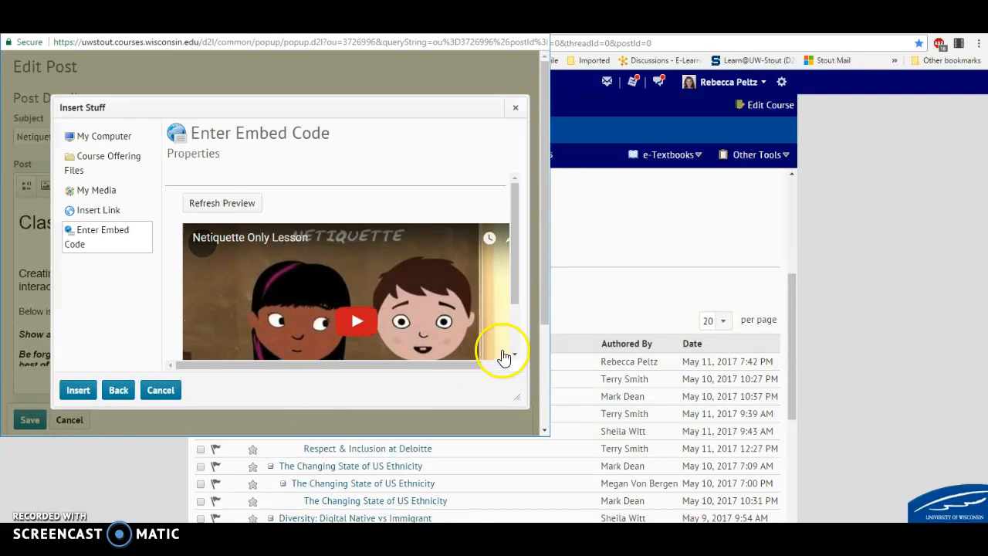
pyautogui.moveTo(518, 309)
pyautogui.mouseDown()
pyautogui.moveTo(514, 342)
pyautogui.moveTo(512, 311)
pyautogui.mouseUp()
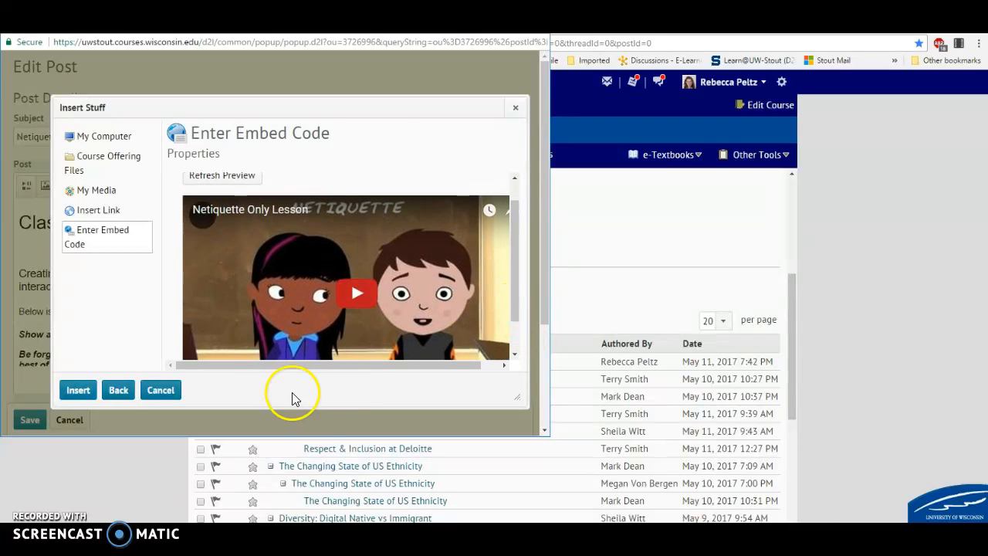
pyautogui.click(120, 398)
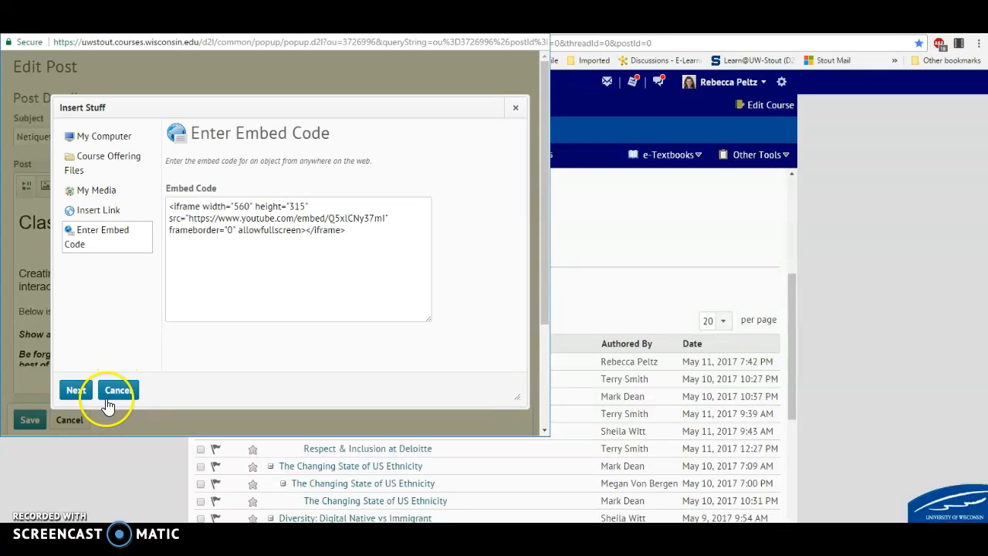
pyautogui.click(76, 391)
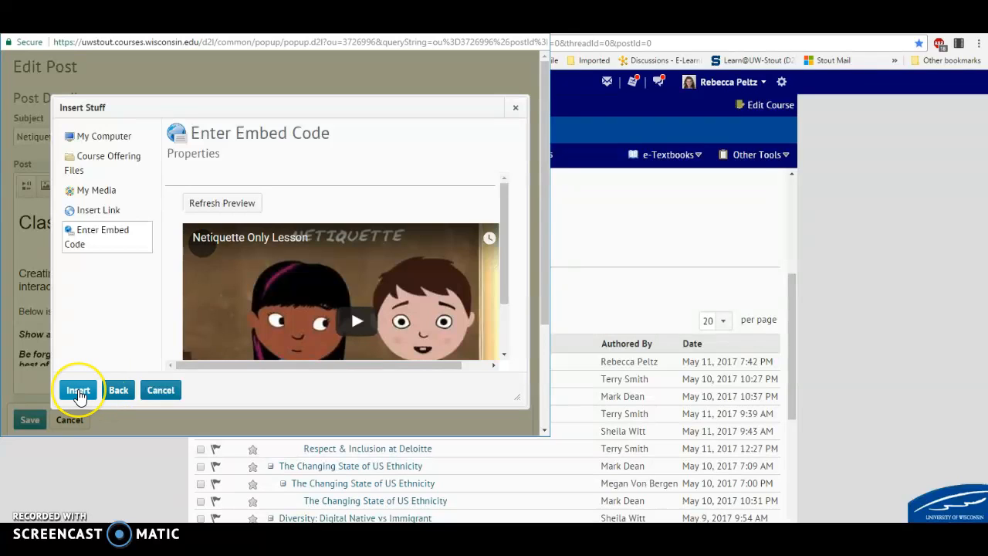
pyautogui.click(78, 392)
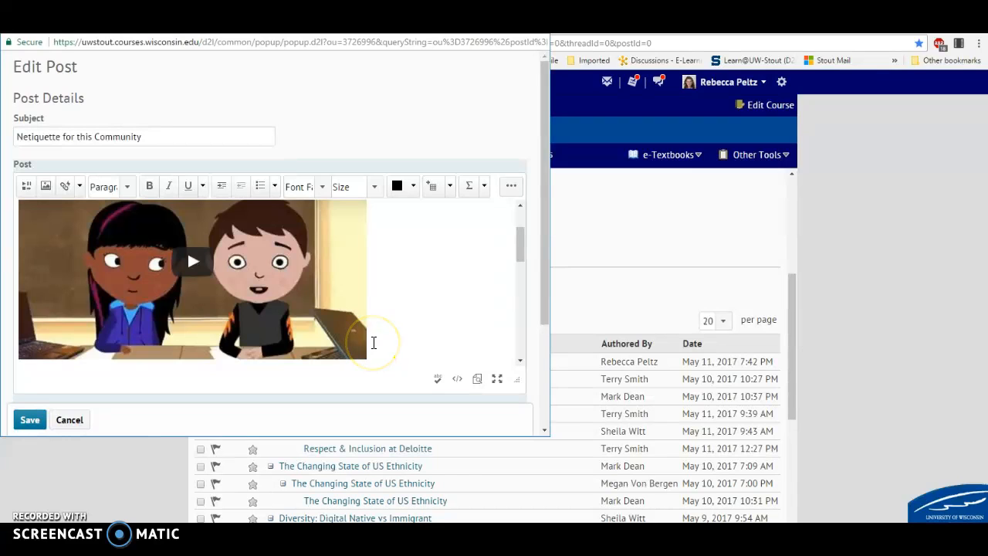
pyautogui.click(44, 424)
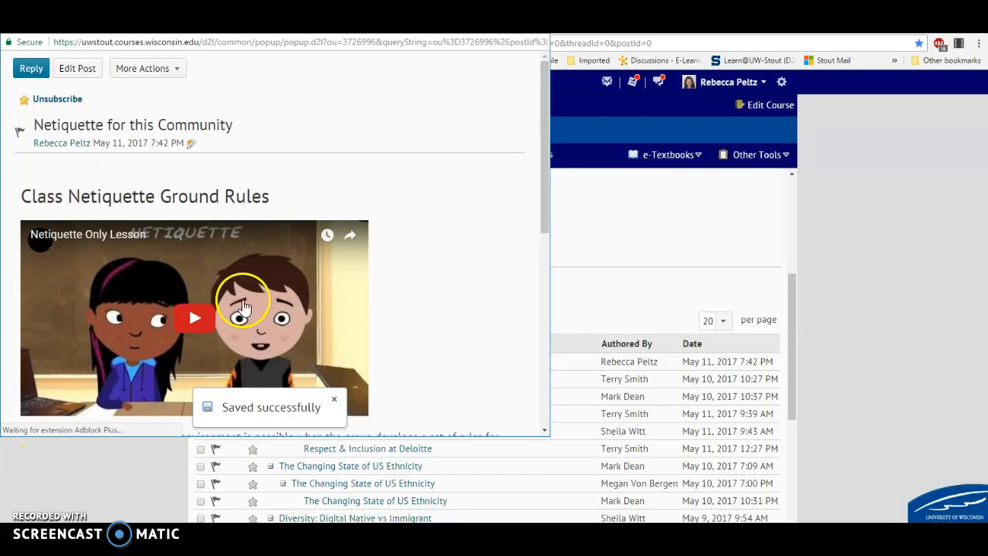
pyautogui.scroll(-2, 431, 334)
pyautogui.scroll(2, 431, 333)
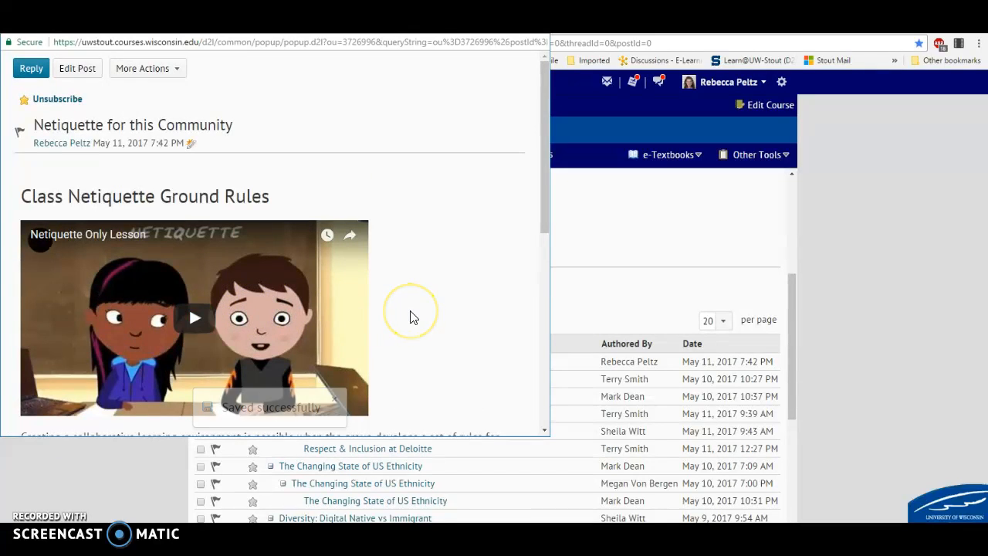
# Reopen the post for editing, delete the embedded video below the "Class Netiquette Ground Rules" heading, and save the post.
pyautogui.click(78, 71)
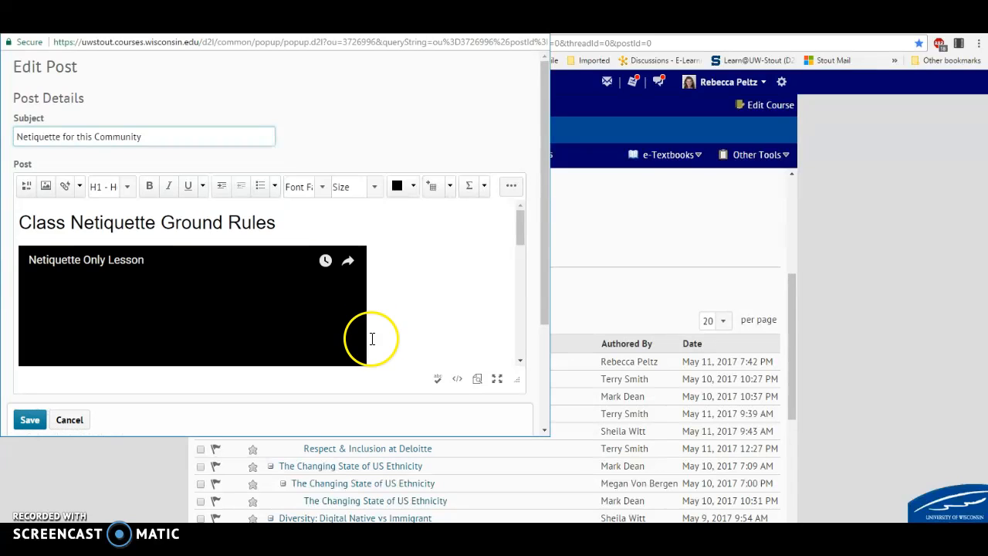
pyautogui.scroll(-1, 372, 340)
pyautogui.click(376, 349)
pyautogui.scroll(-2, 372, 354)
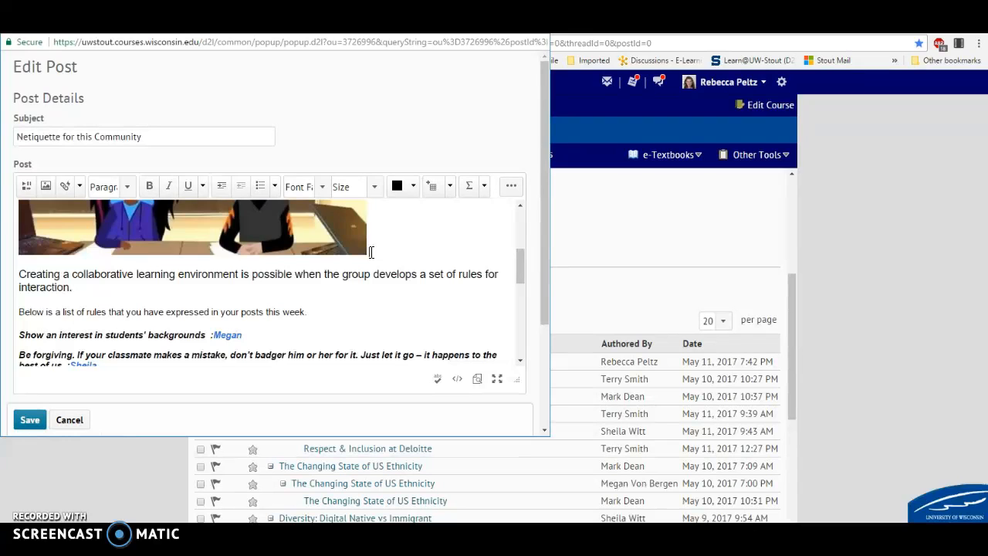
pyautogui.scroll(2, 371, 253)
pyautogui.click(379, 291)
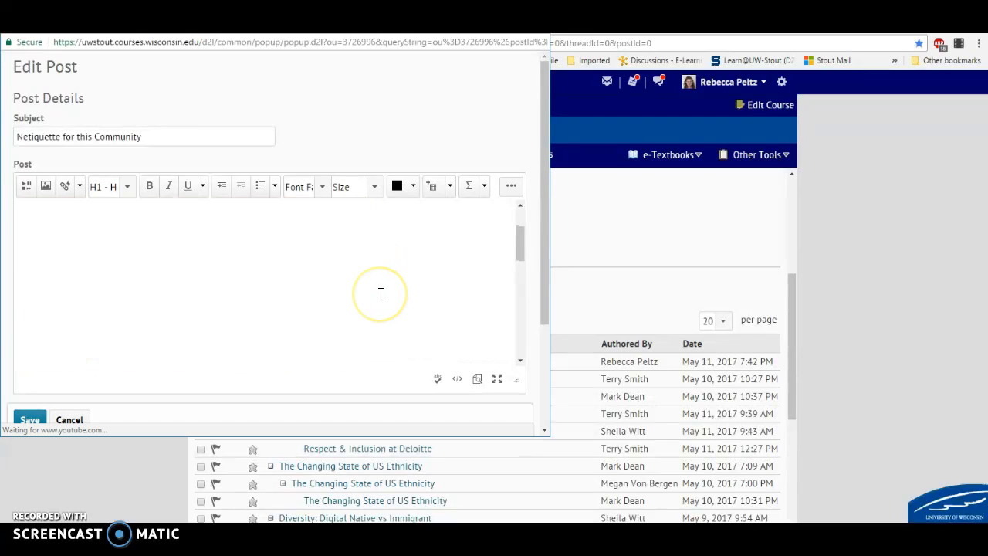
pyautogui.scroll(1, 413, 322)
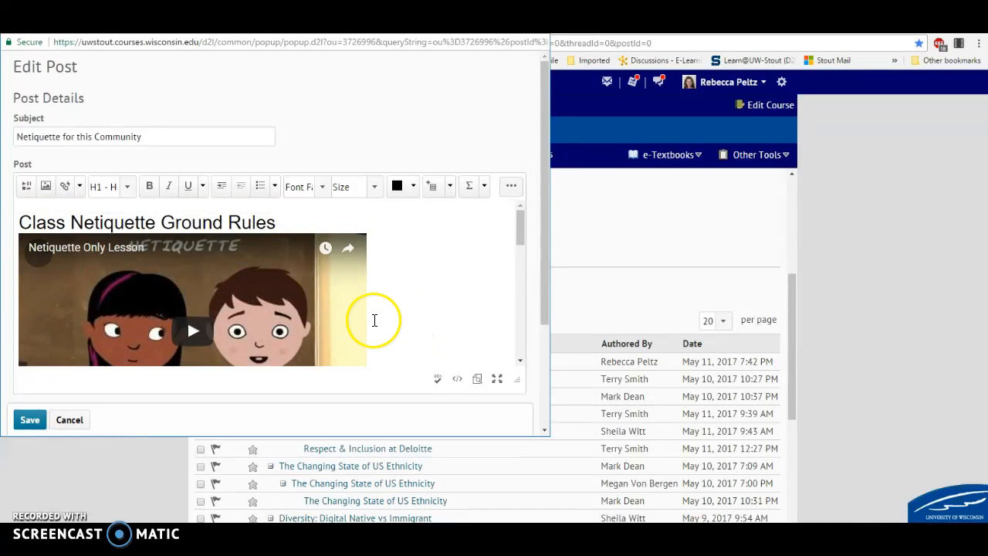
pyautogui.press('BackSpace')
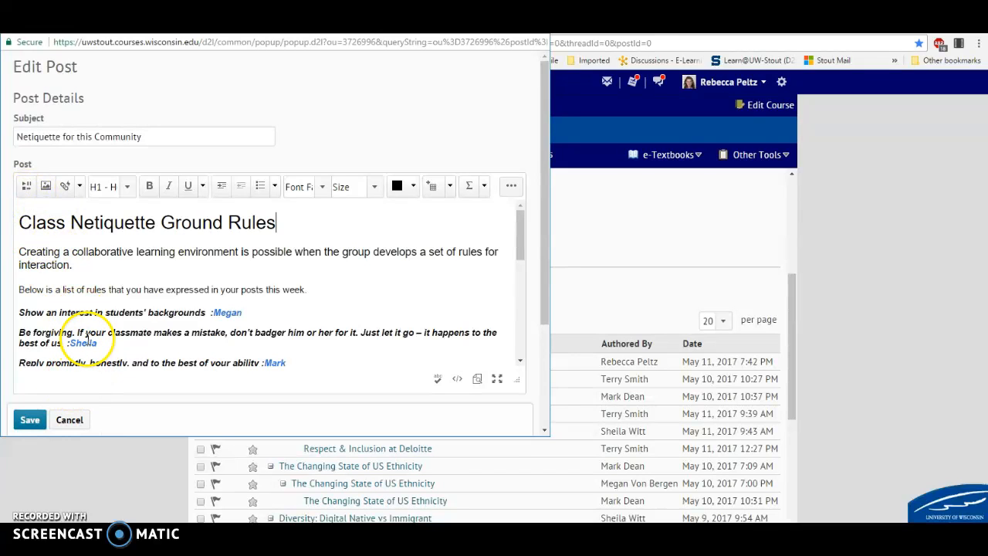
pyautogui.click(31, 420)
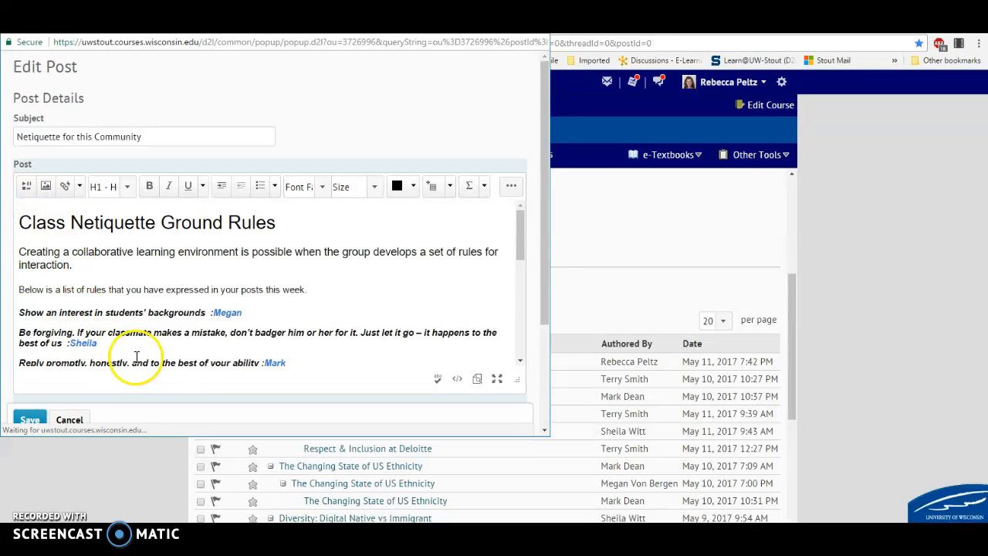